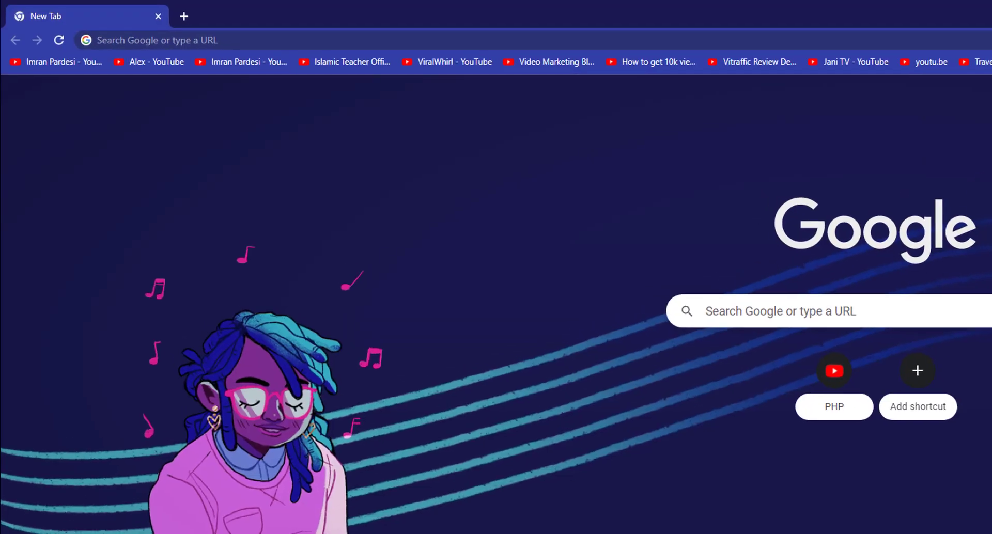
Load the cPanel login page at atharbashir.agency/cpanel in Chrome
click(295, 23)
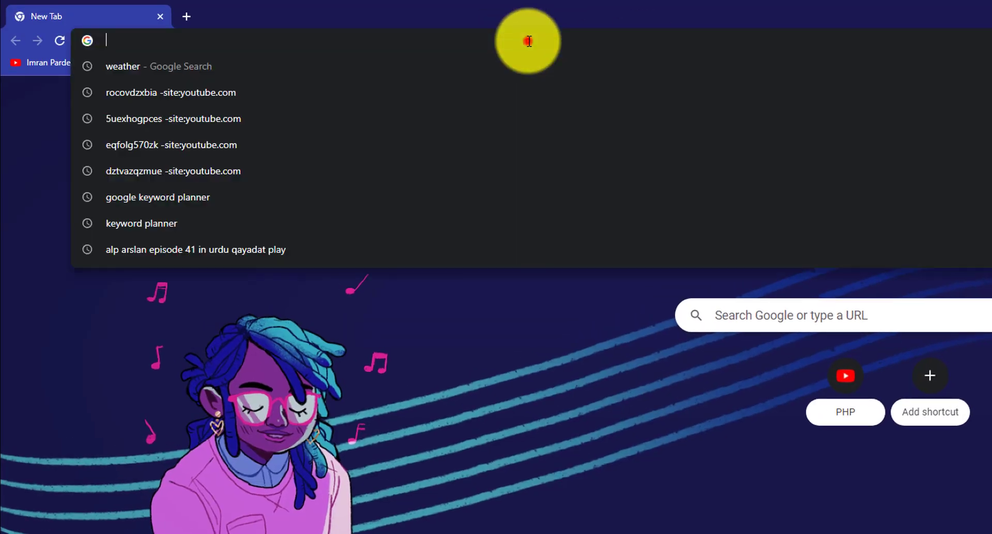
text(atharbashir.agency/cpanel)
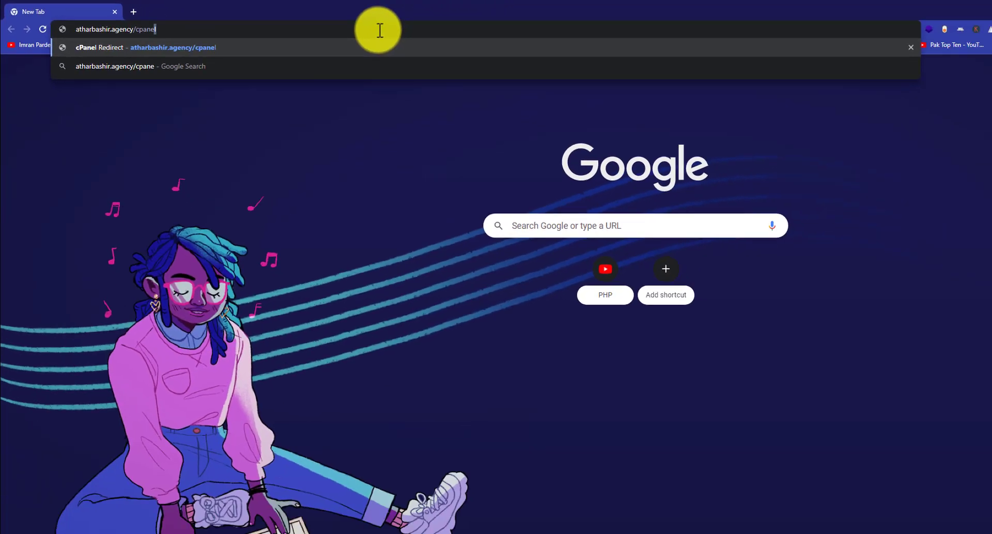
key(Return)
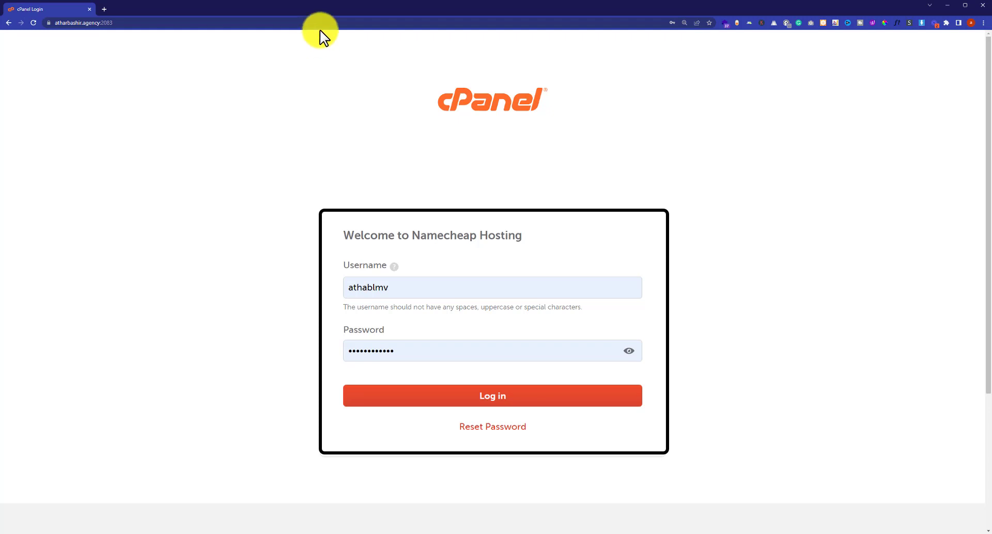
Log in to cPanel and open WordPress Manager by Softaculous from the Software section
click(473, 396)
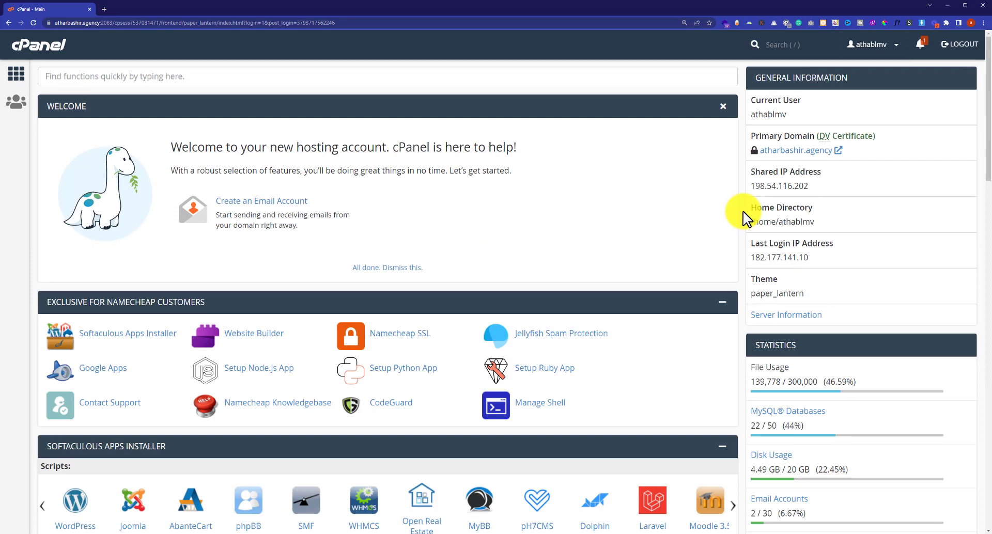
scroll(628, 225, down, 4)
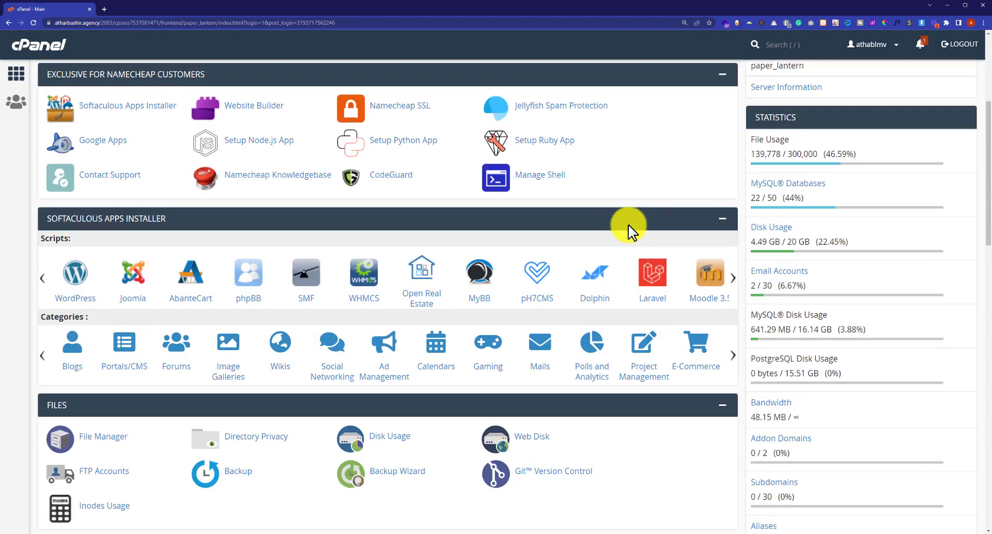
scroll(629, 225, down, 10)
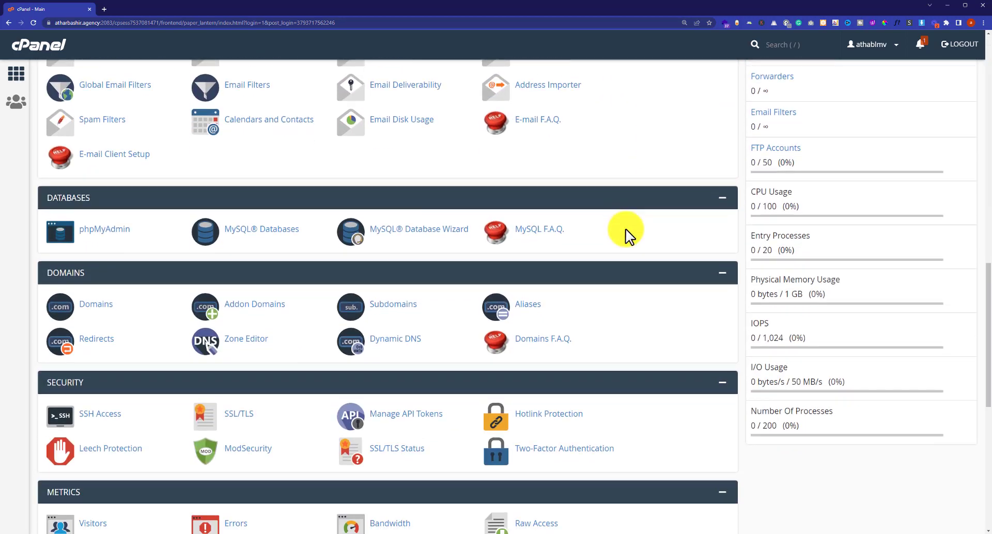
scroll(627, 231, down, 5)
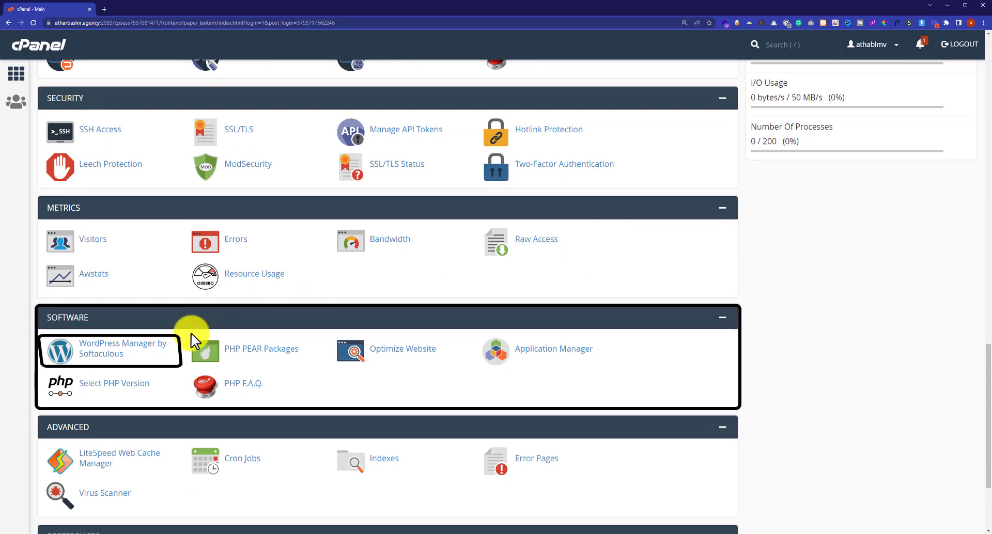
click(106, 356)
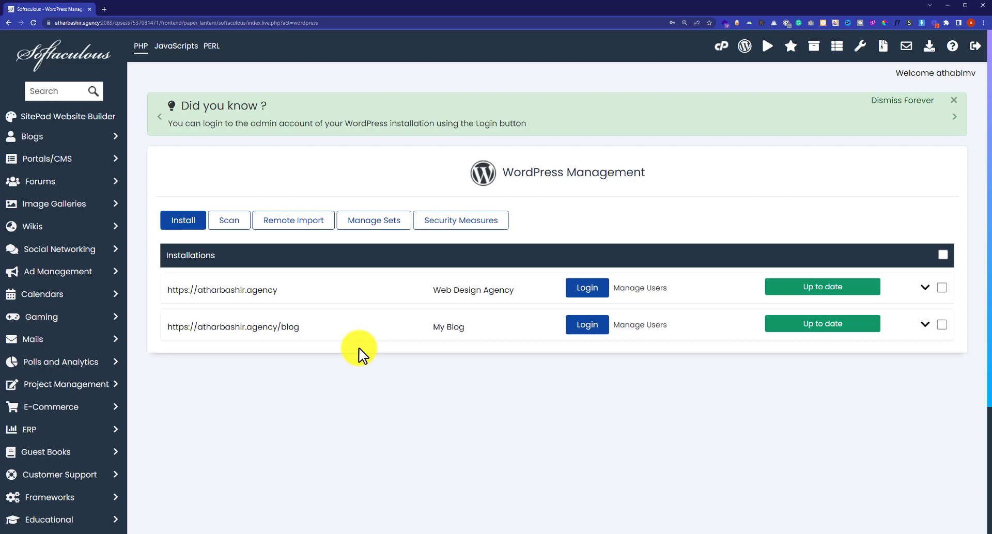
Start a new WordPress installation from the WordPress Management page
click(177, 227)
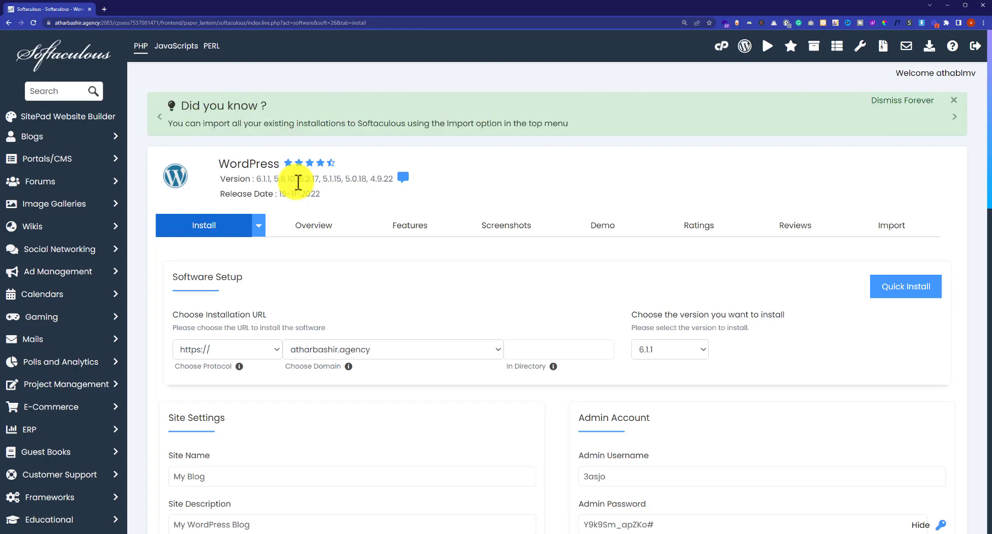
scroll(290, 192, down, 1)
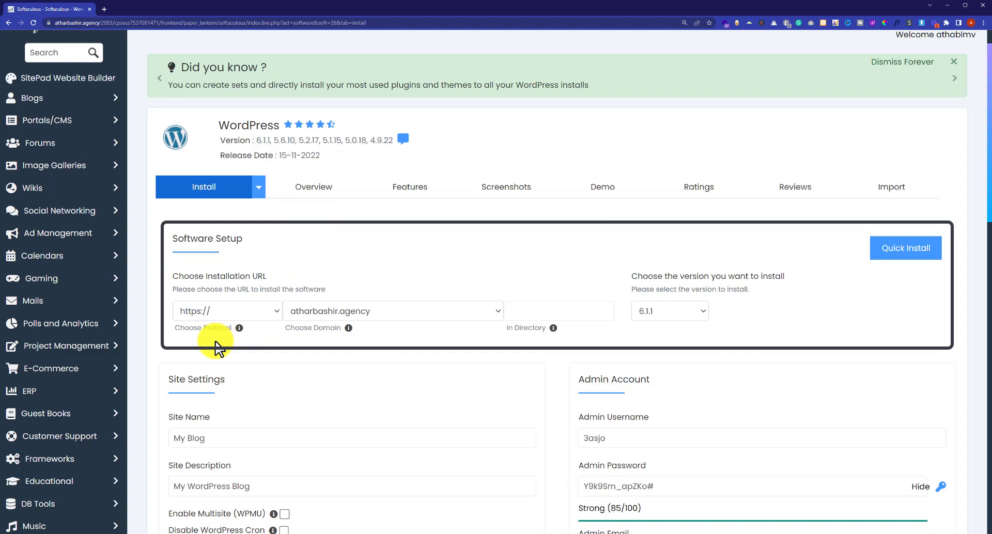
click(223, 310)
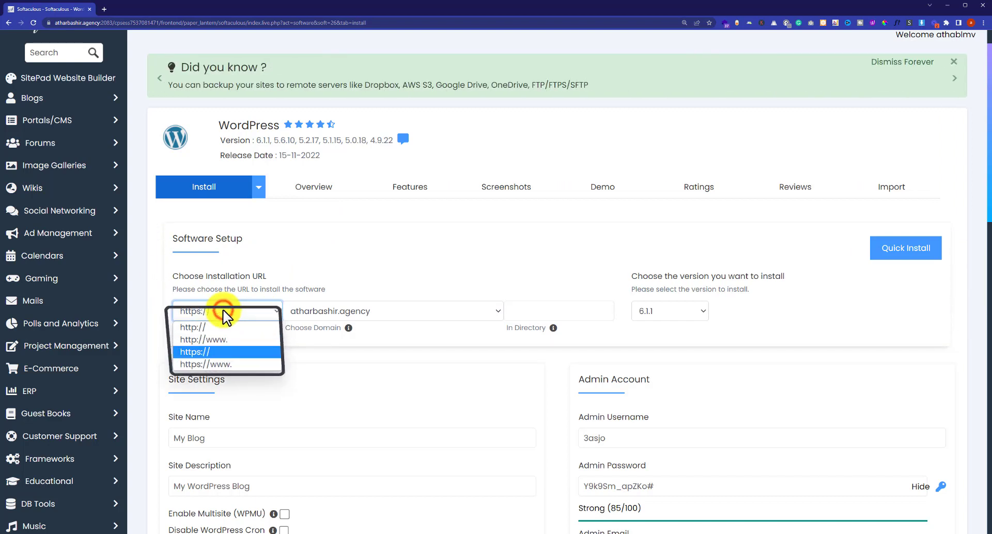
click(200, 353)
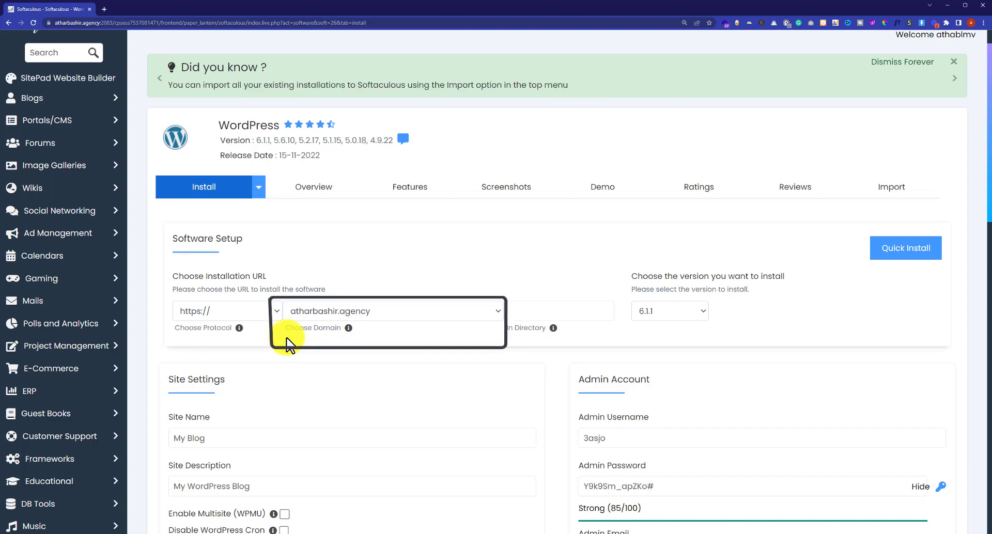
click(331, 315)
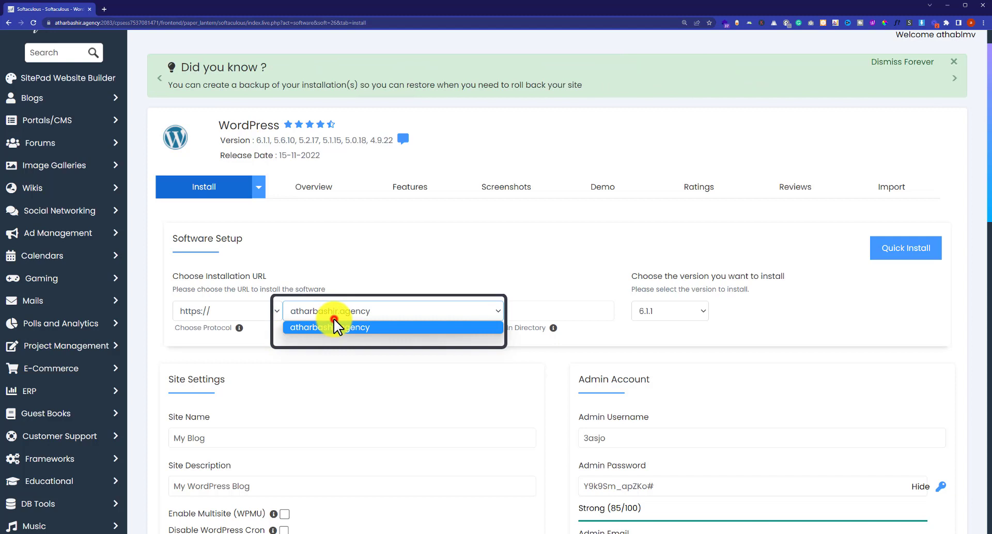
click(333, 327)
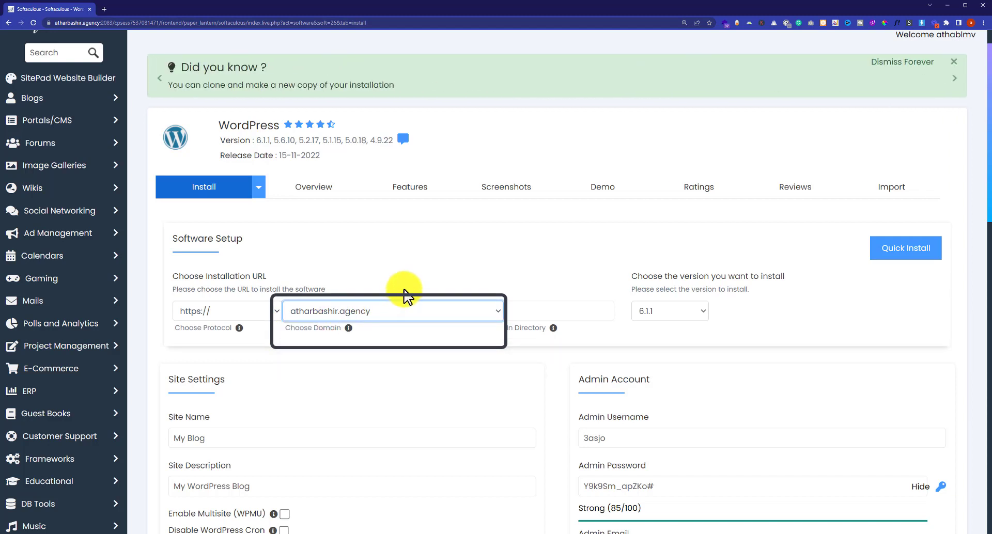
click(397, 304)
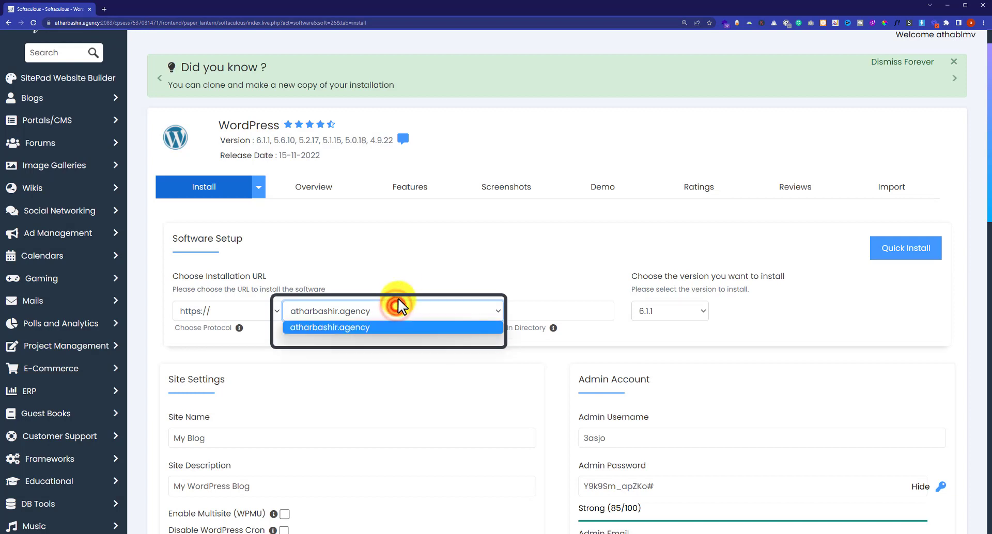
click(398, 305)
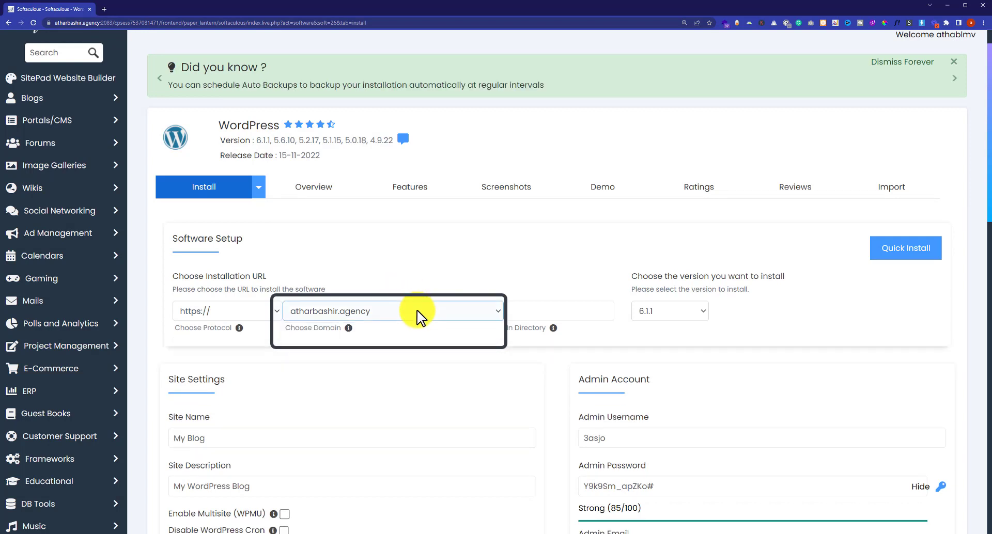
click(417, 312)
click(418, 314)
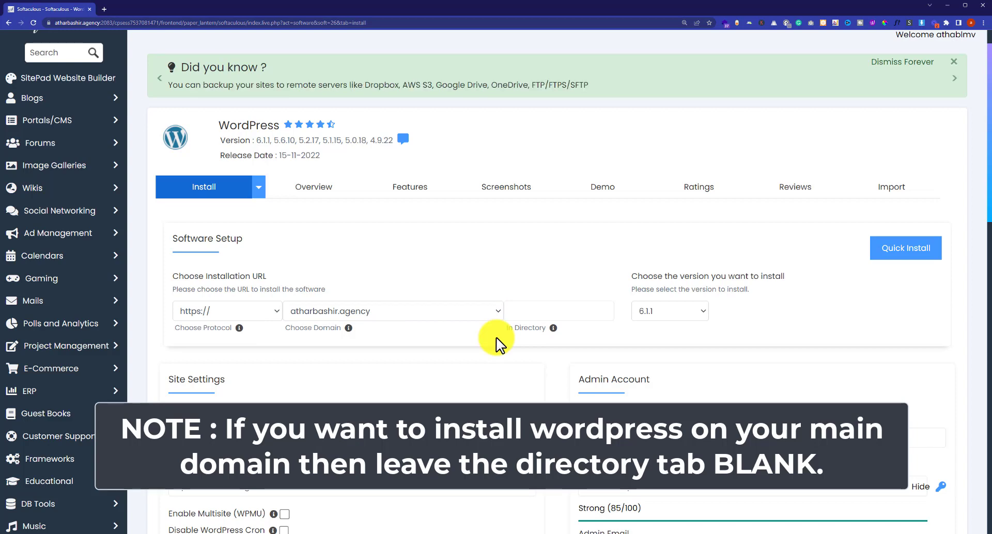
Set the install directory to newwebsite and keep WordPress version 6.1.1
click(547, 311)
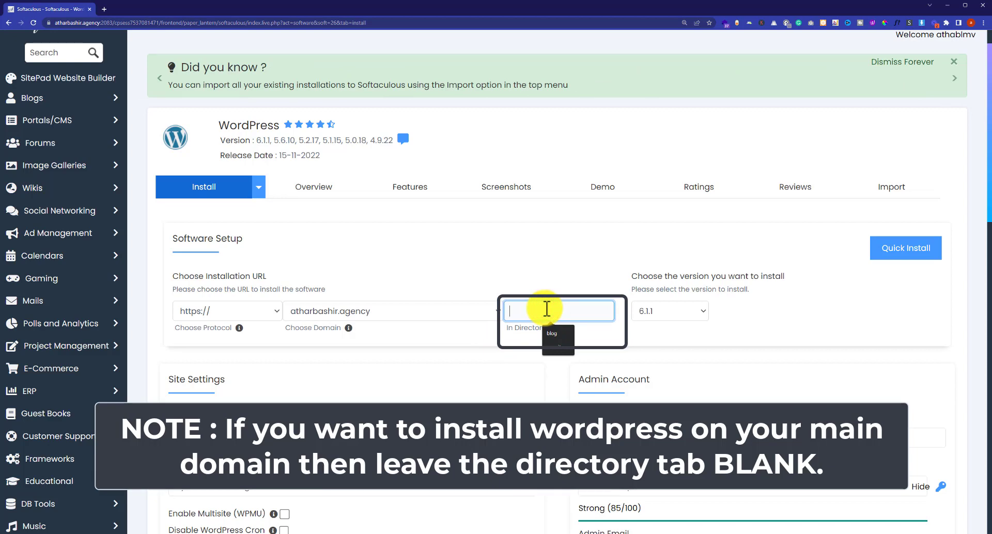
text(newwebsite)
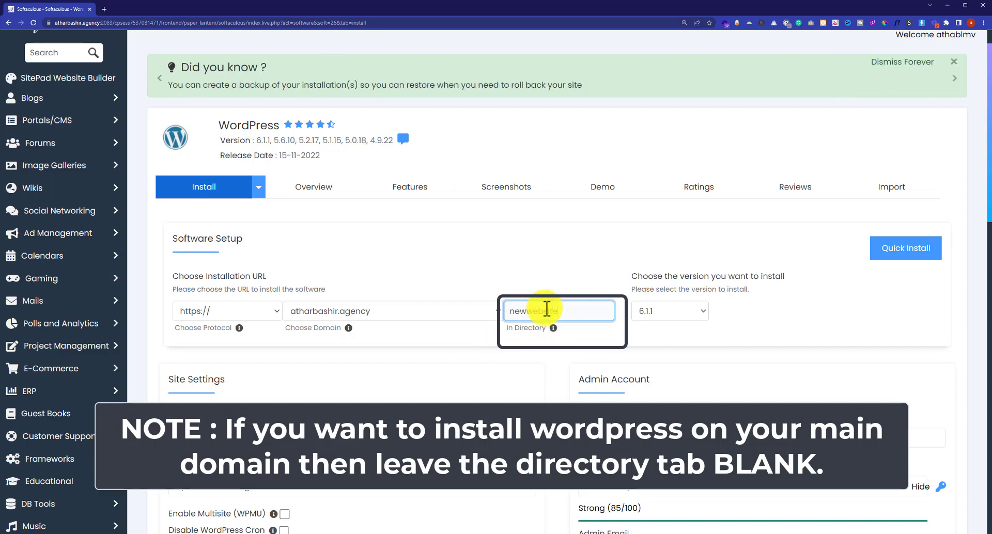
click(480, 342)
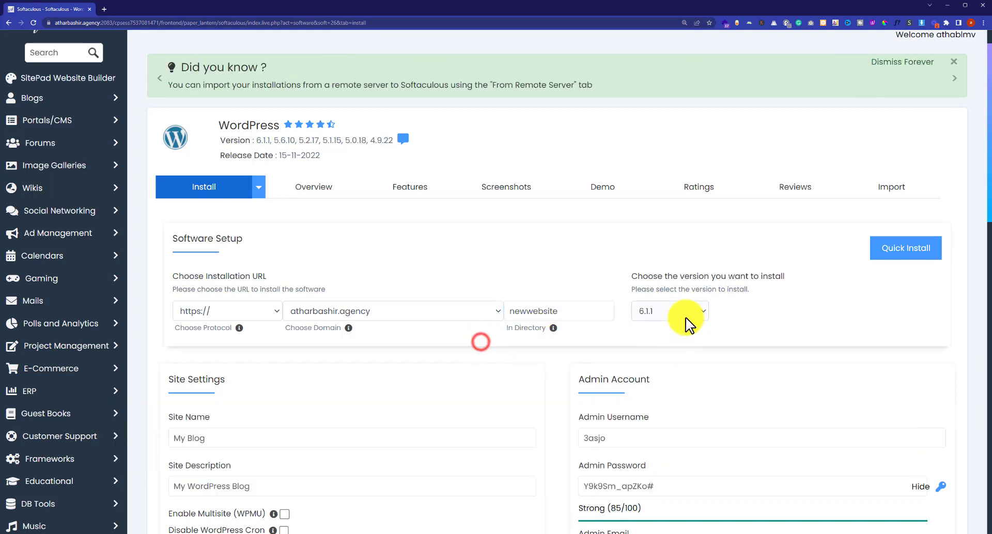
click(686, 316)
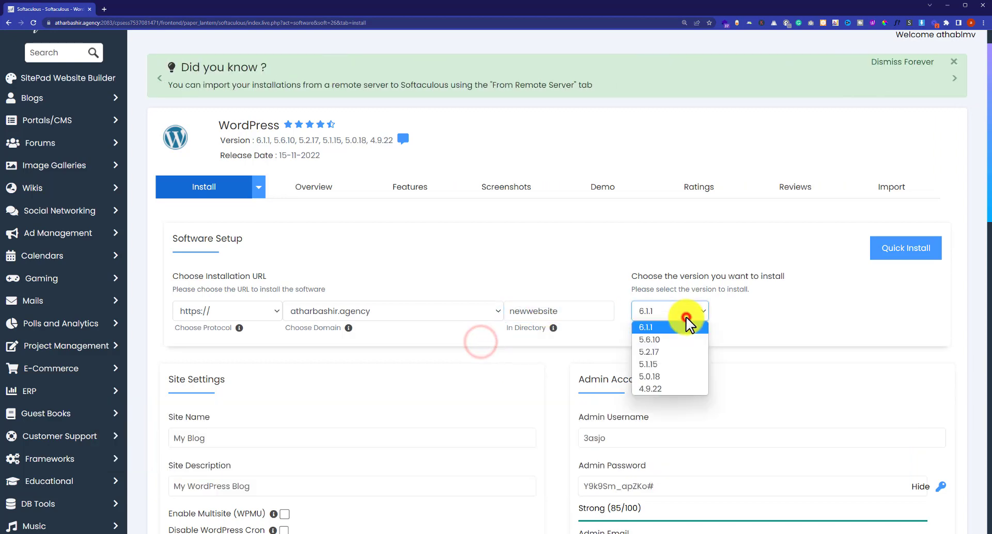
click(662, 330)
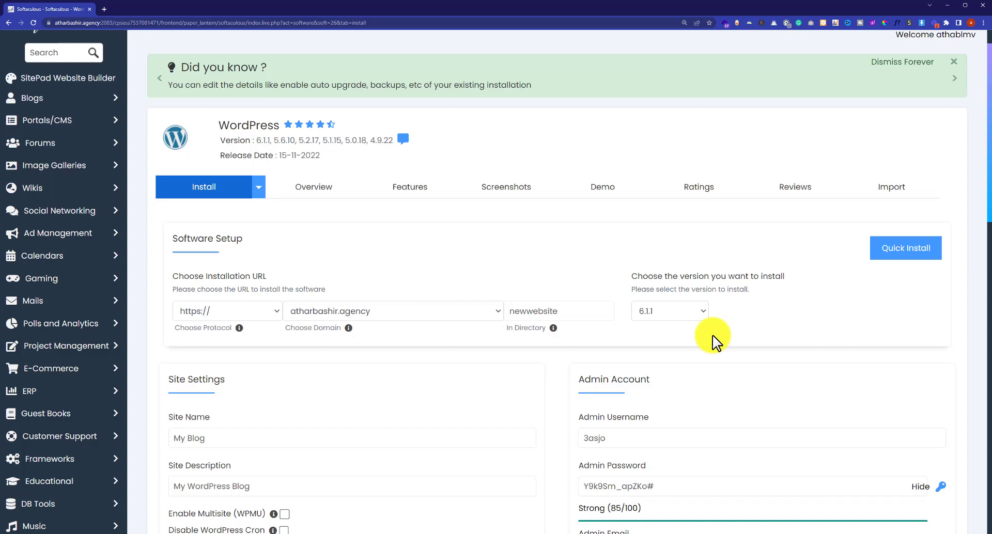
scroll(712, 336, down, 3)
click(712, 336)
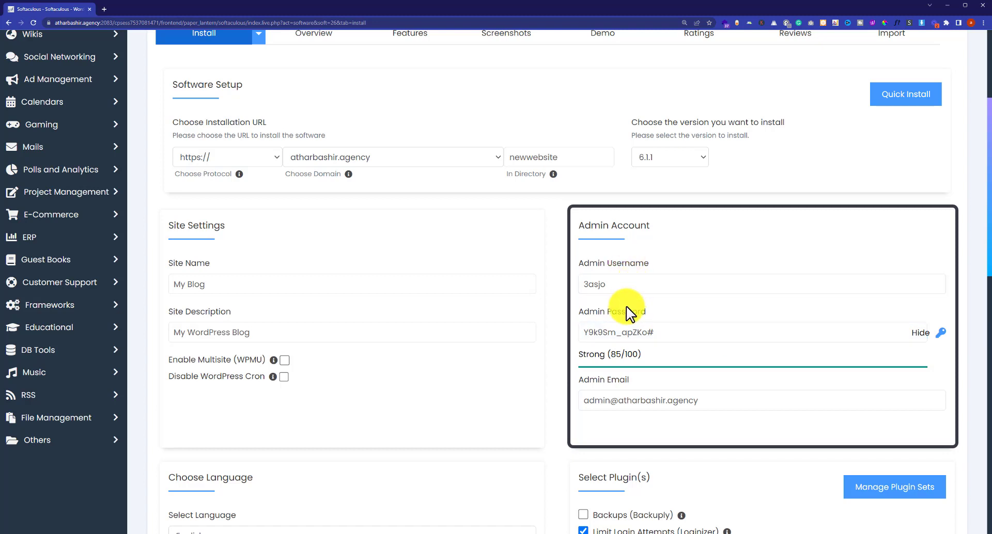
Autofill the saved admin username, password and email in the Admin Account fields
click(620, 398)
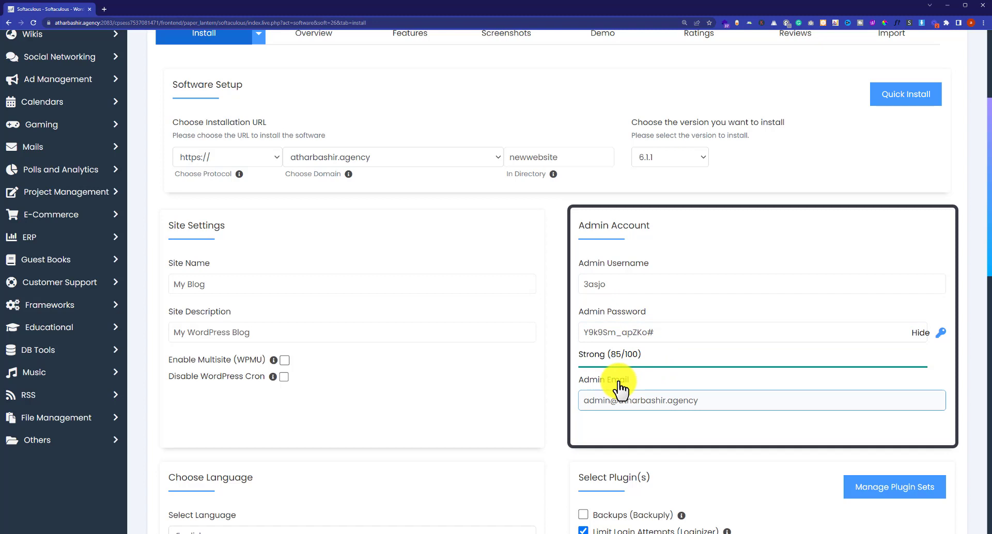
click(676, 326)
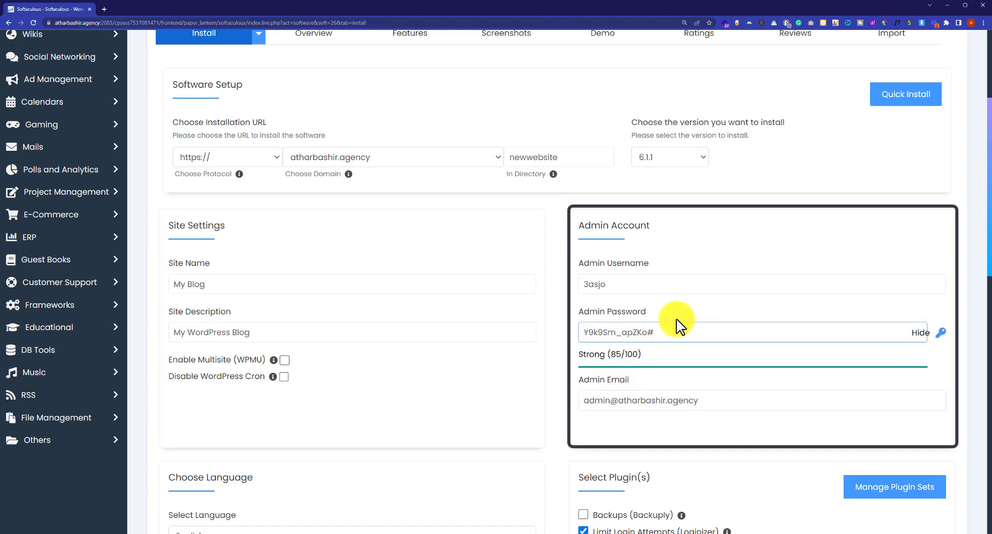
click(691, 285)
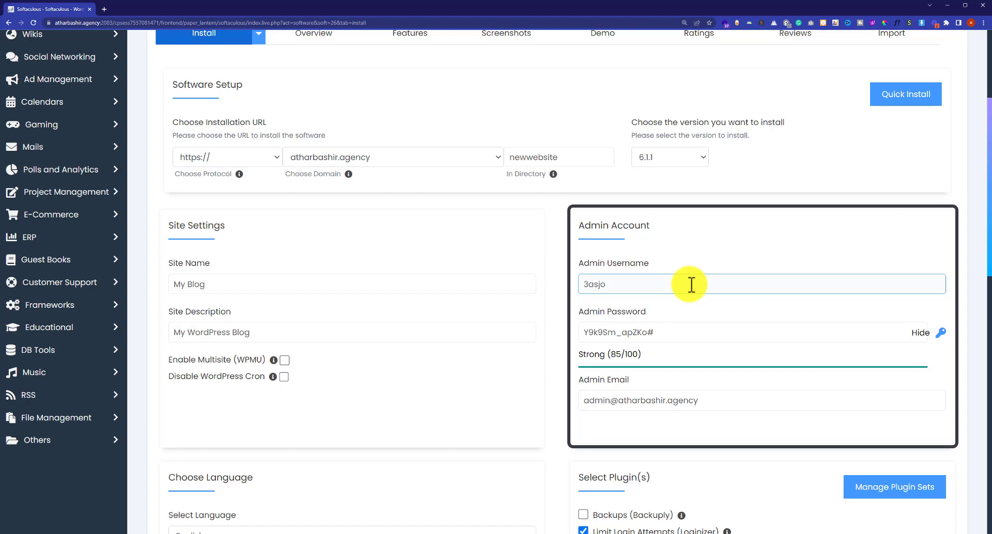
key(Down)
key(Return)
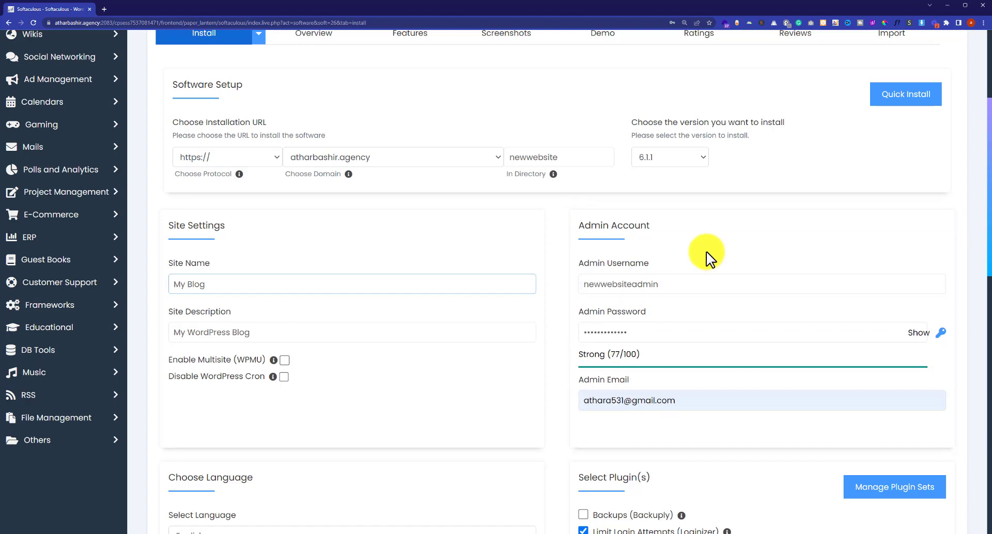
Edit the site name and description in Site Settings
triple_click(204, 225)
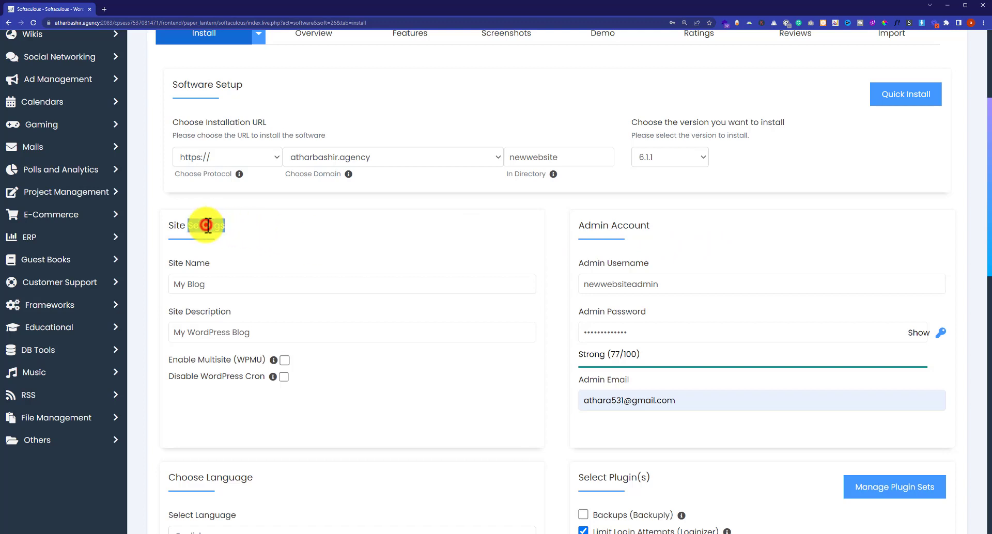
click(263, 253)
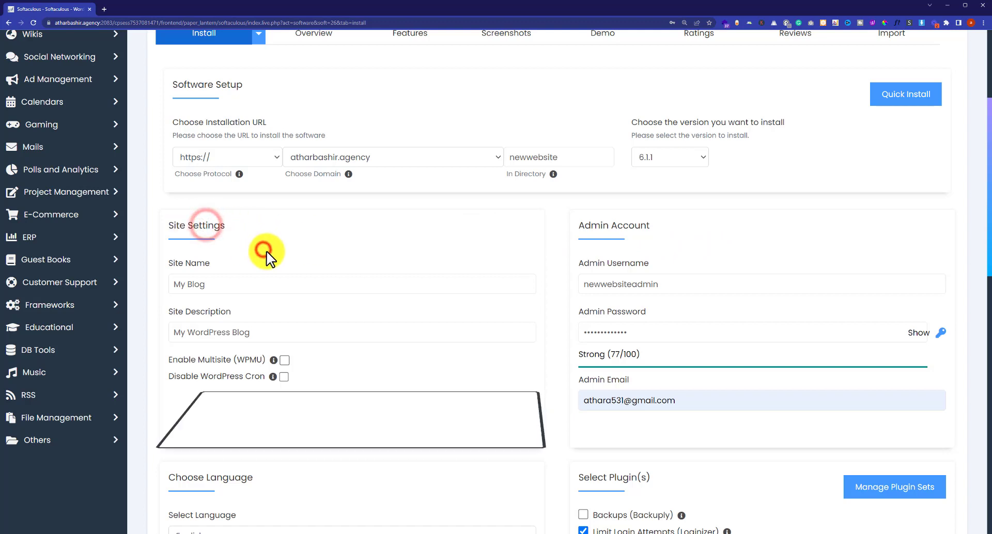
click(207, 269)
click(245, 311)
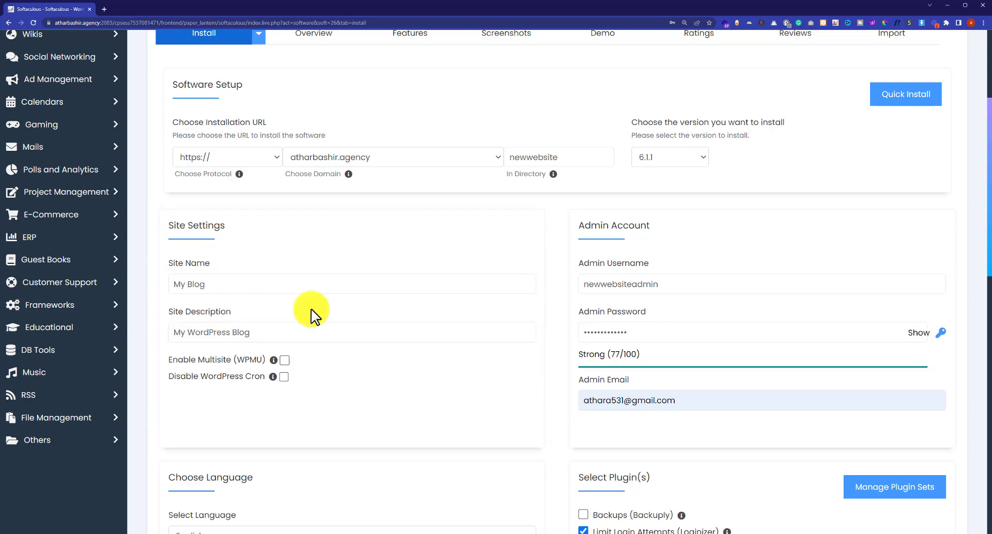
Review the language (English) and plugin options, leaving no optional plugins ticked
scroll(311, 309, down, 2)
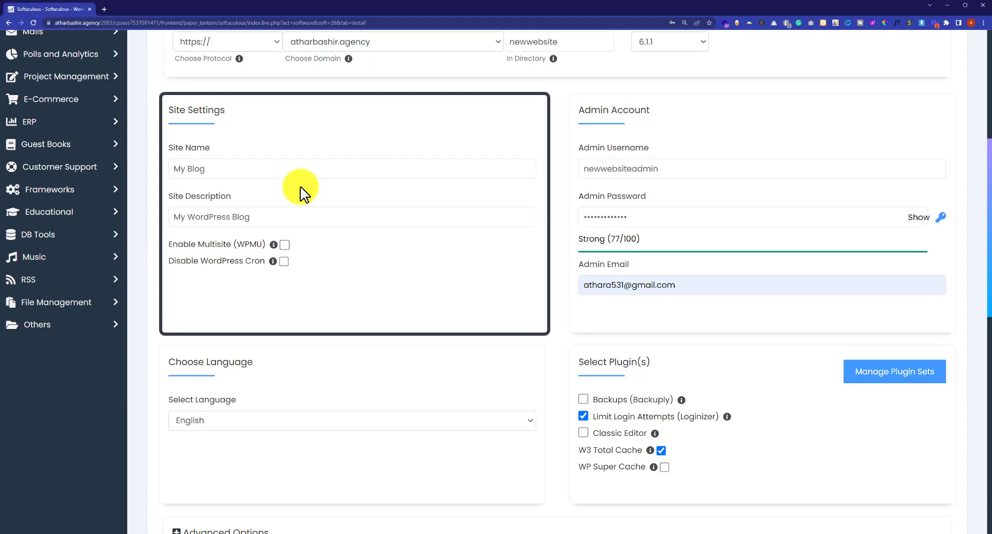
scroll(228, 218, down, 3)
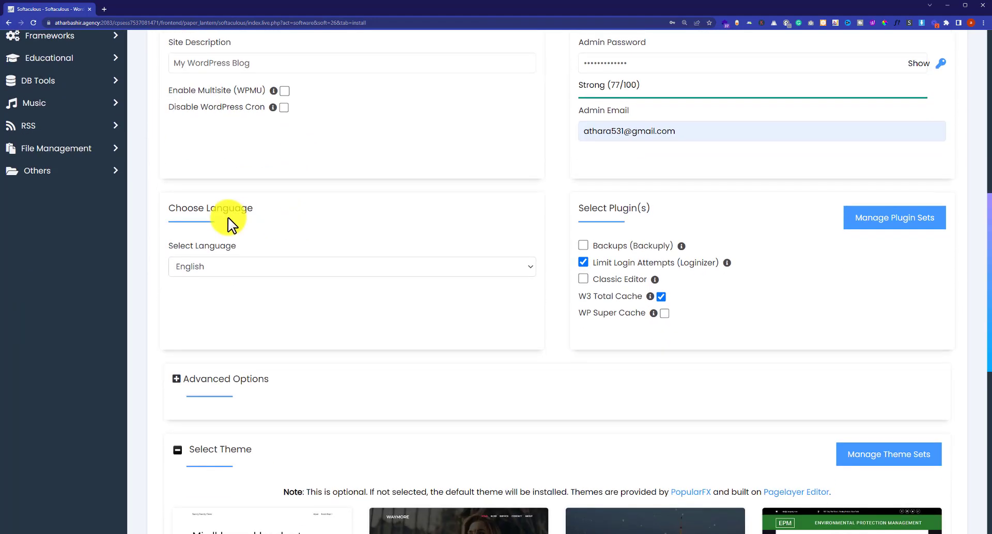
click(250, 211)
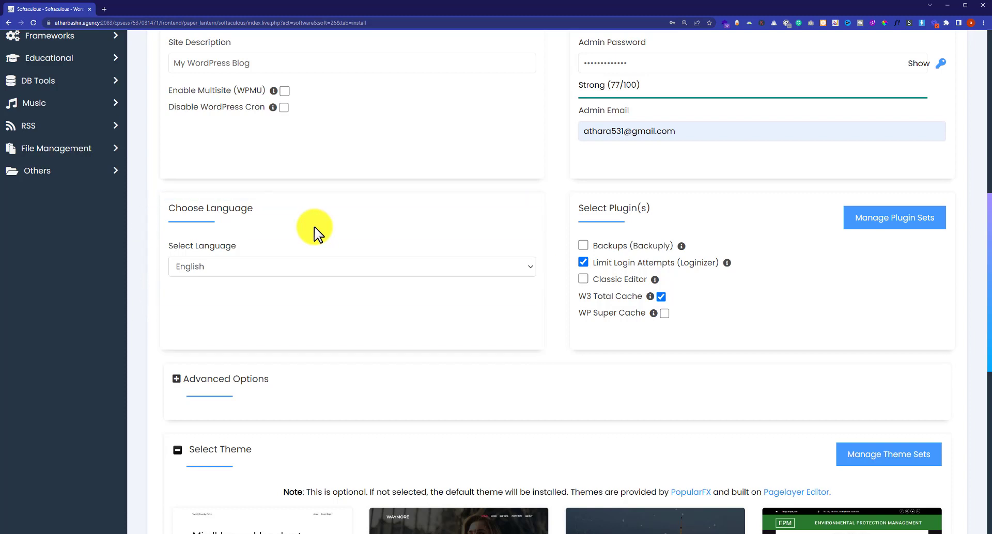
click(406, 229)
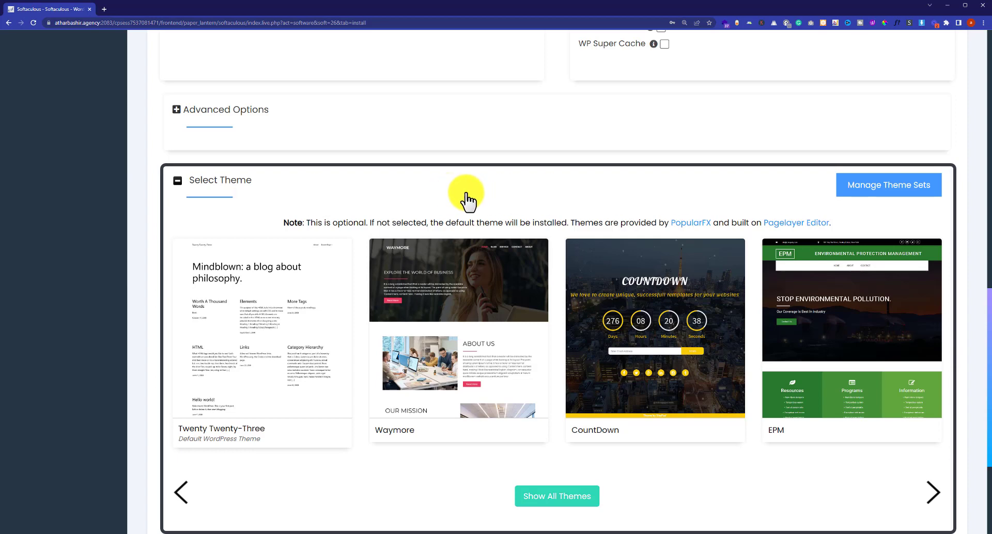
Paste the admin e-mail into 'Email installation details to' and submit the installation
scroll(497, 200, down, 3)
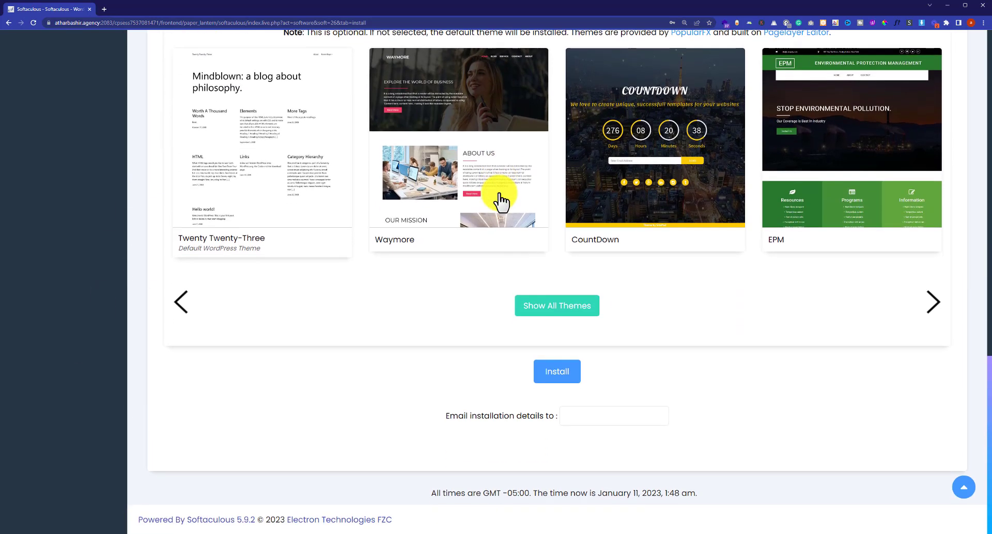
drag(458, 416, 553, 414)
click(528, 393)
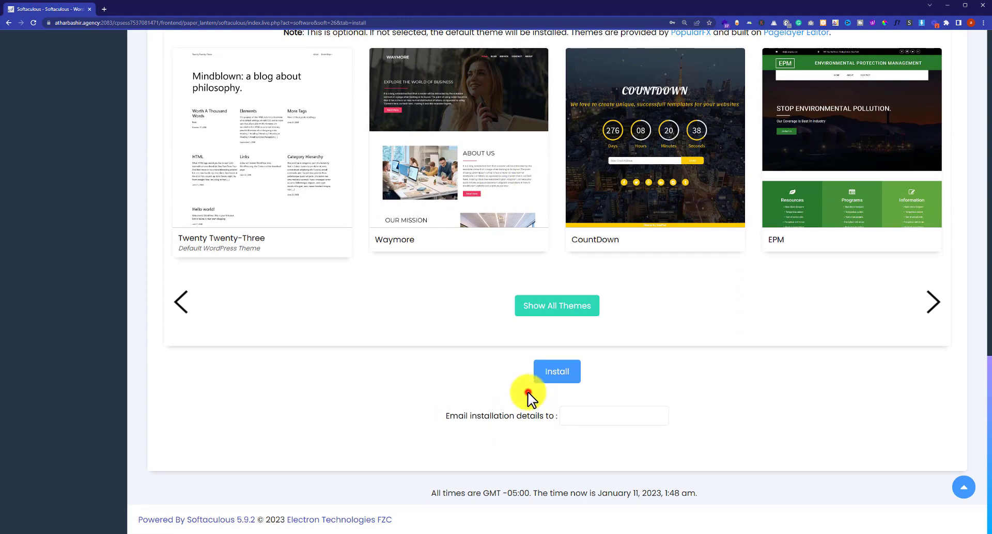
click(610, 418)
key(ctrl+v)
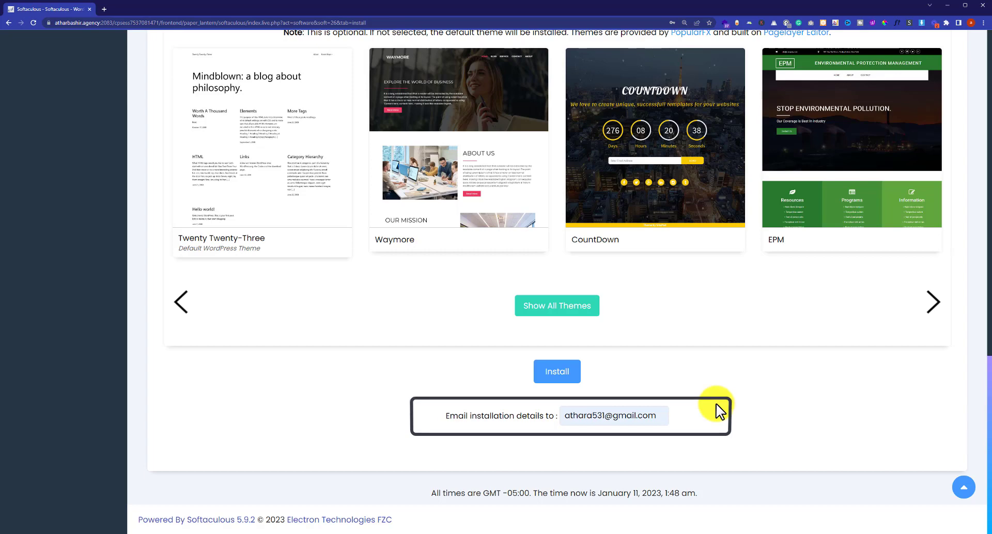
scroll(716, 404, up, 1)
key(Return)
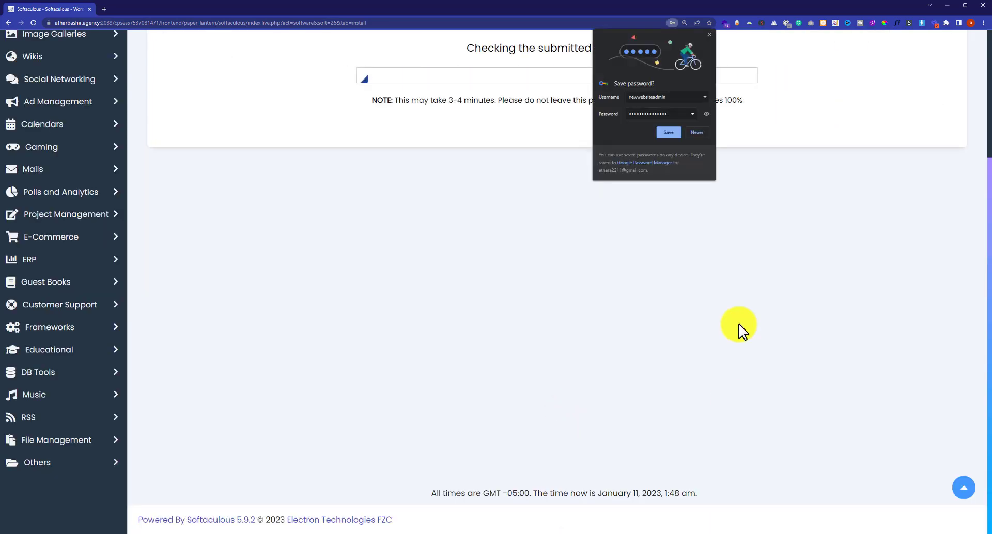
click(700, 132)
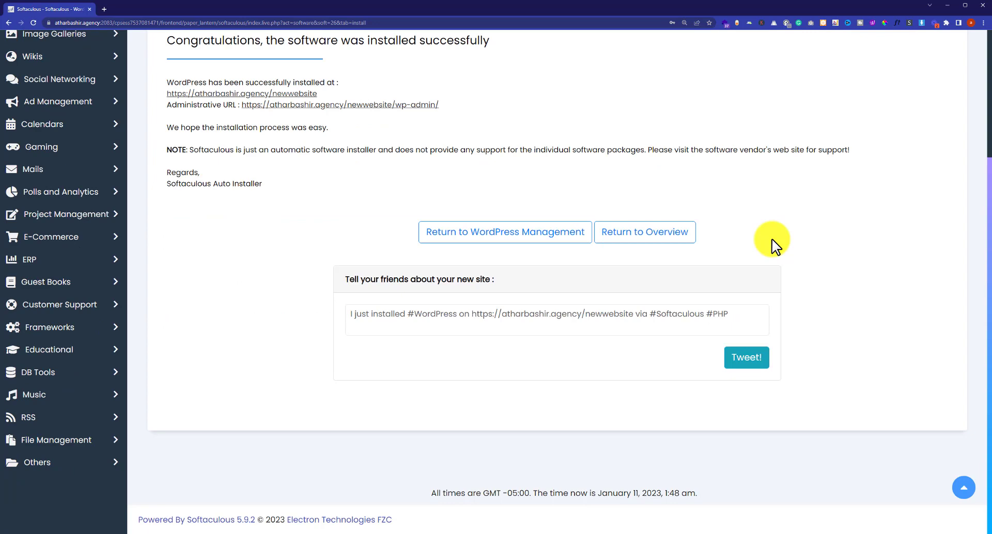
scroll(773, 240, up, 3)
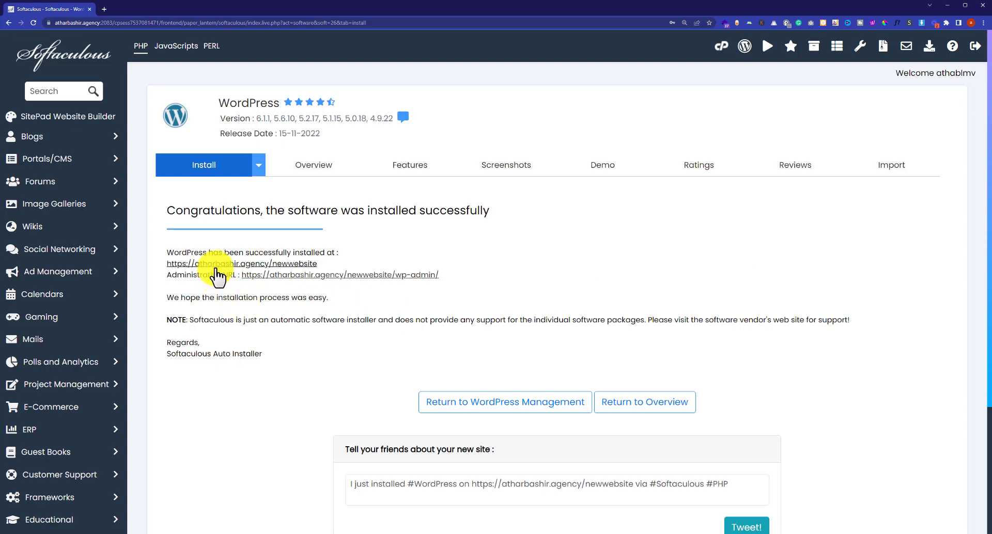
click(217, 267)
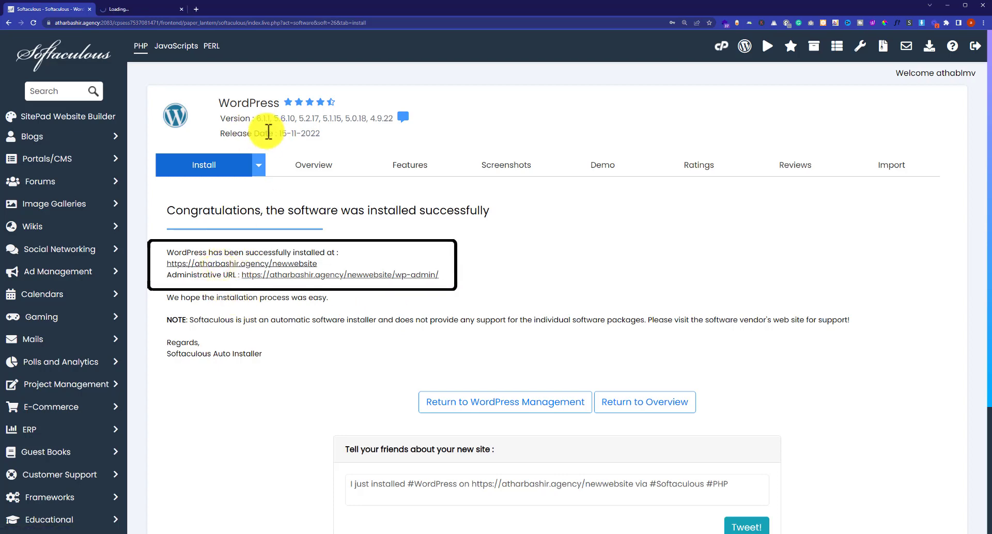
click(150, 8)
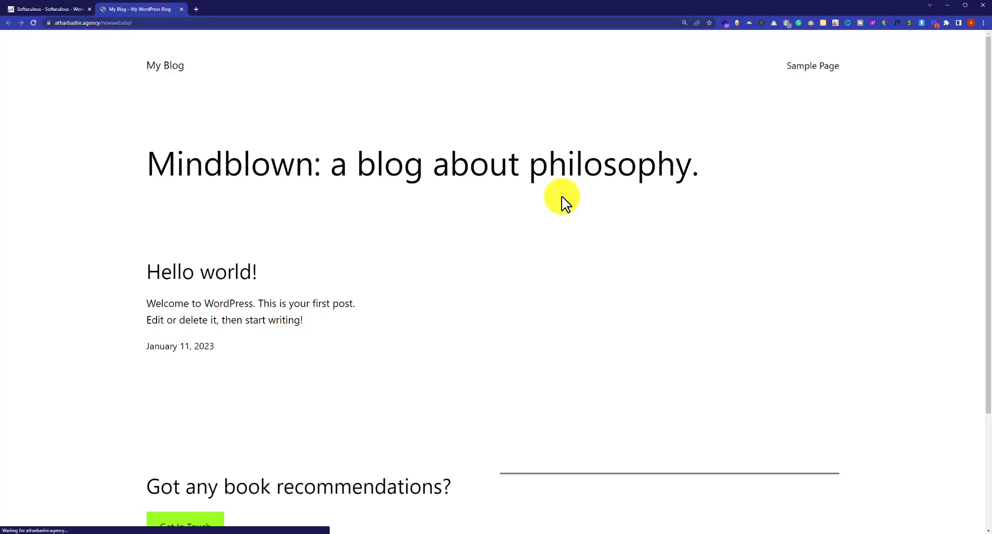
Back on the Softaculous success page, open the wp-admin Administrative URL in a new tab
click(44, 9)
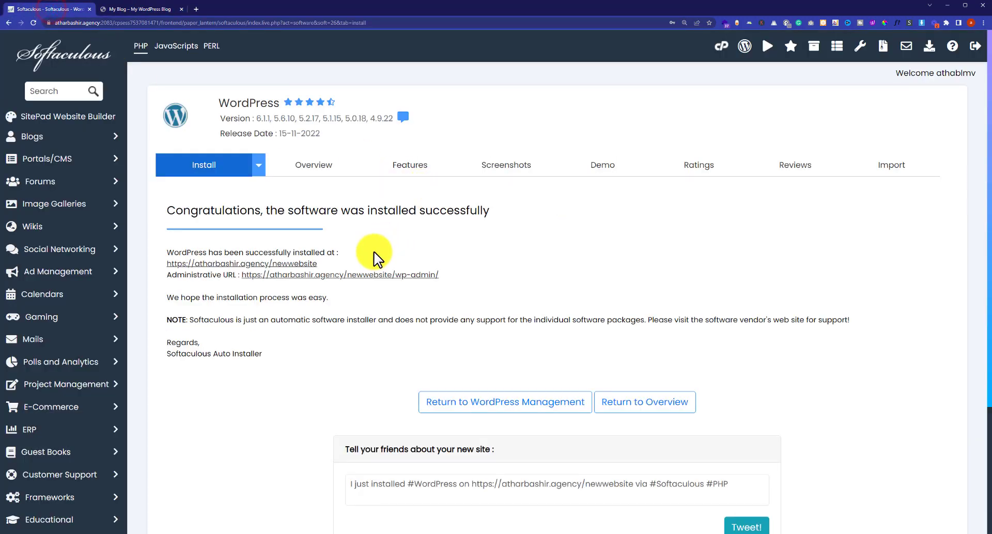
click(365, 275)
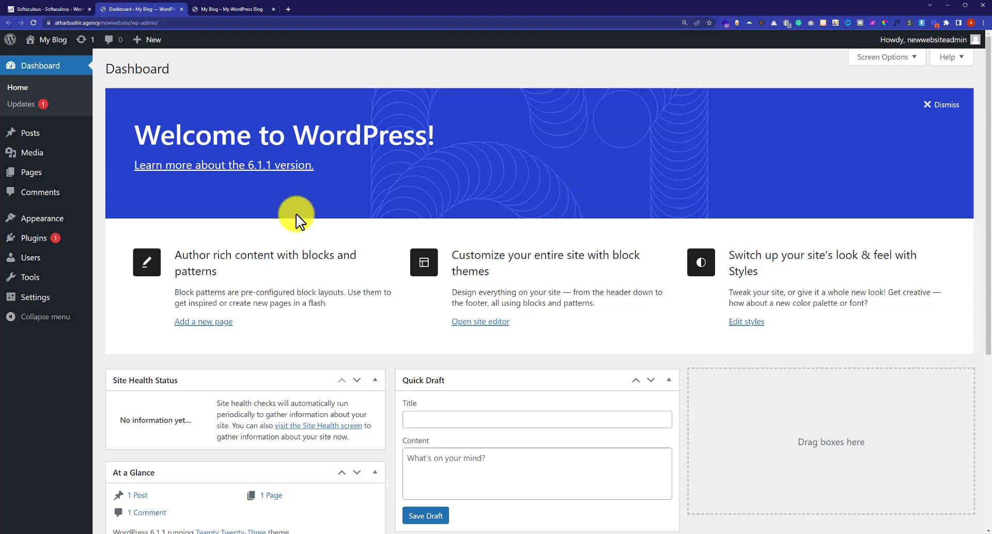
Look over WordPress General Settings, then move on to Settings > Reading
mouse_move(55, 300)
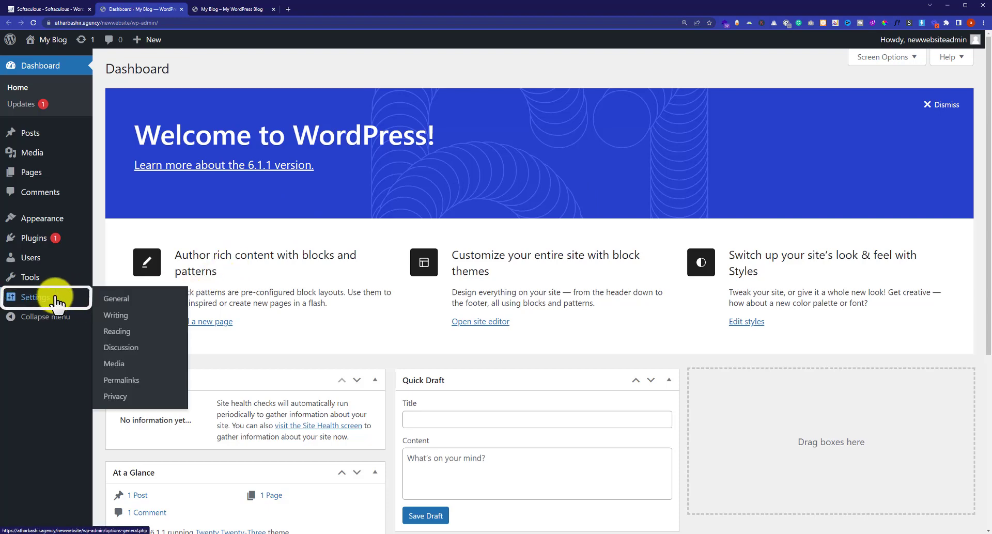
click(120, 299)
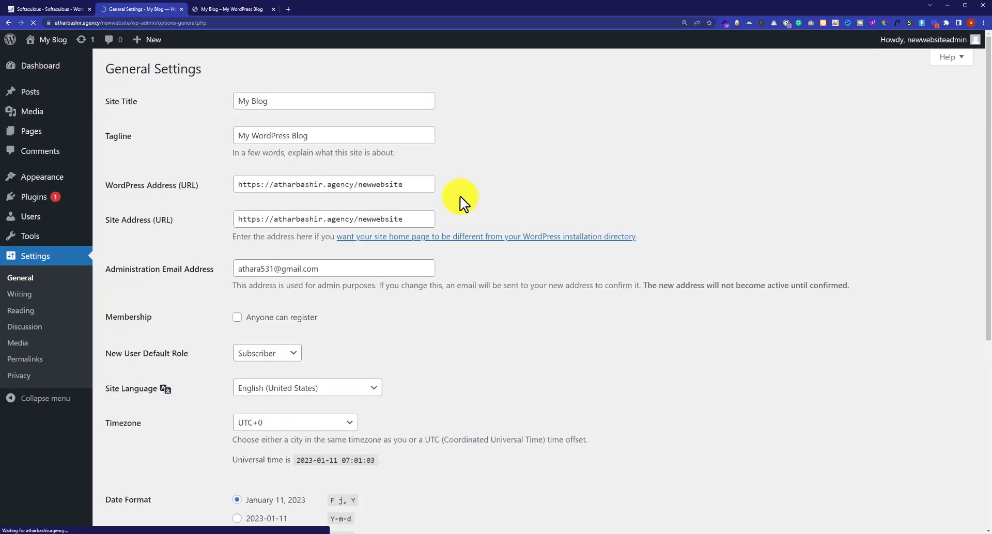
drag(138, 136, 121, 136)
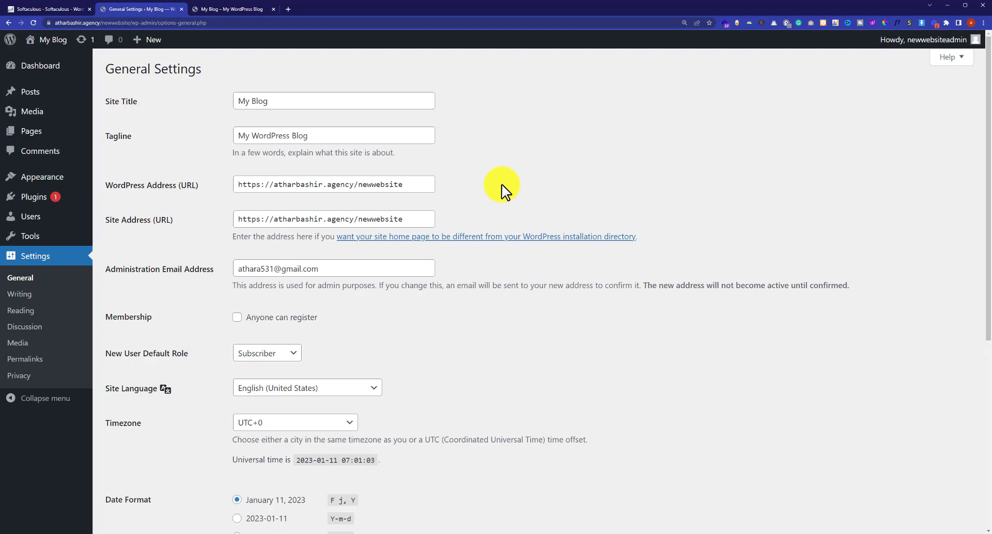
scroll(502, 185, down, 4)
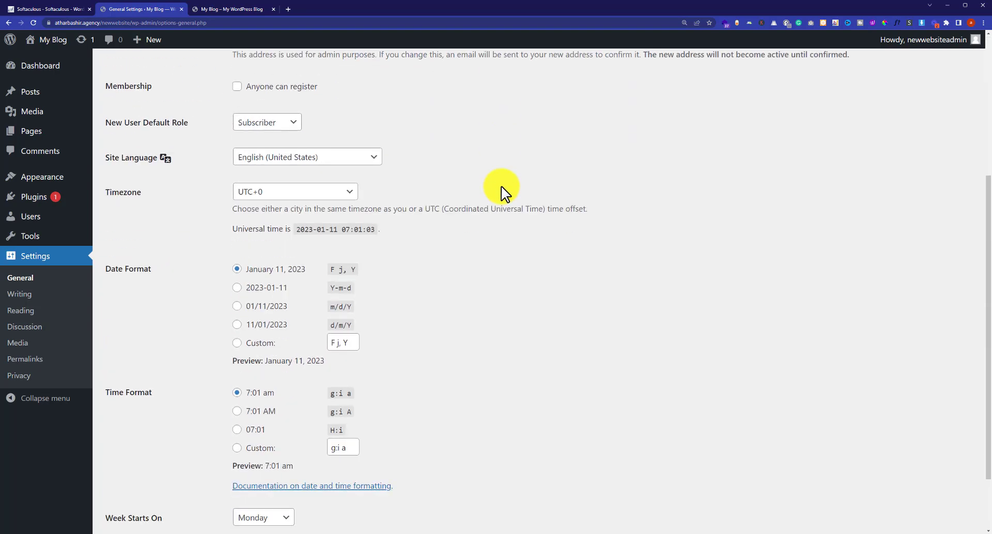
scroll(504, 193, down, 2)
scroll(505, 193, up, 6)
click(509, 162)
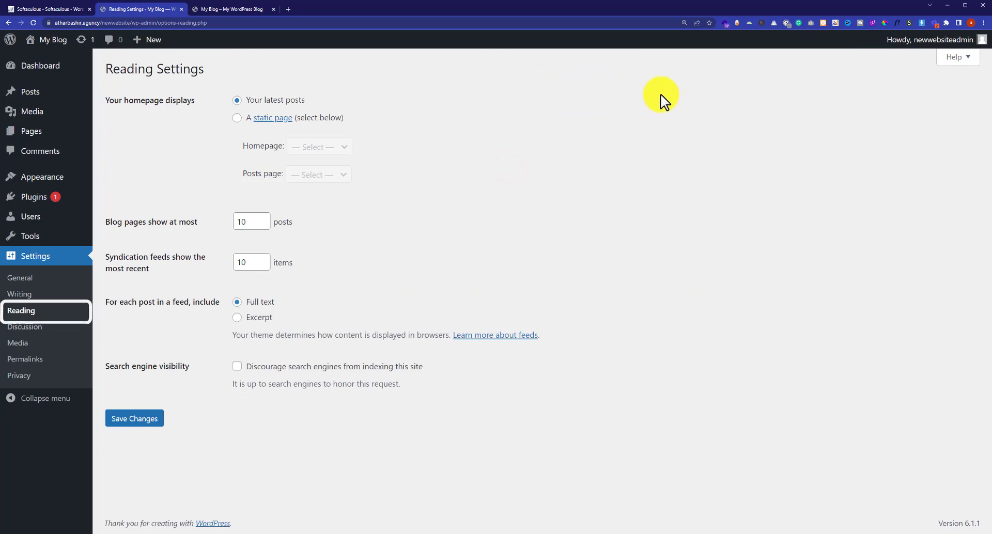
Set the homepage to display a static page, using Sample Page
drag(255, 100, 305, 106)
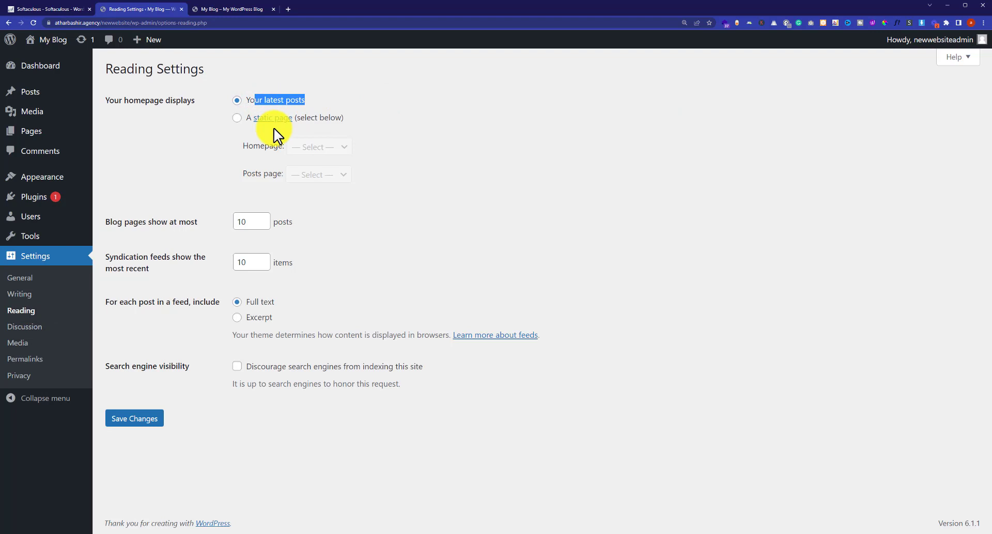
click(239, 119)
click(237, 118)
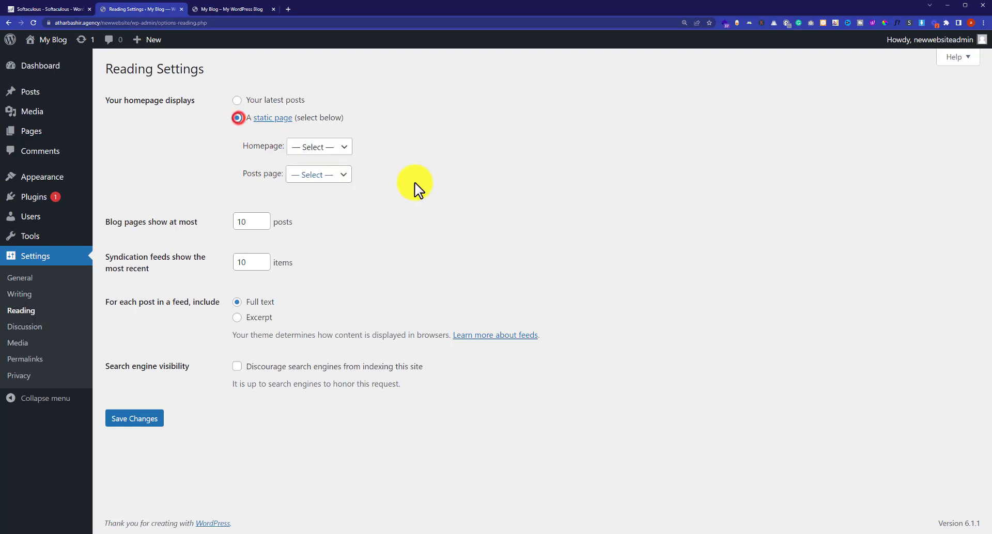
click(314, 148)
click(304, 172)
click(479, 173)
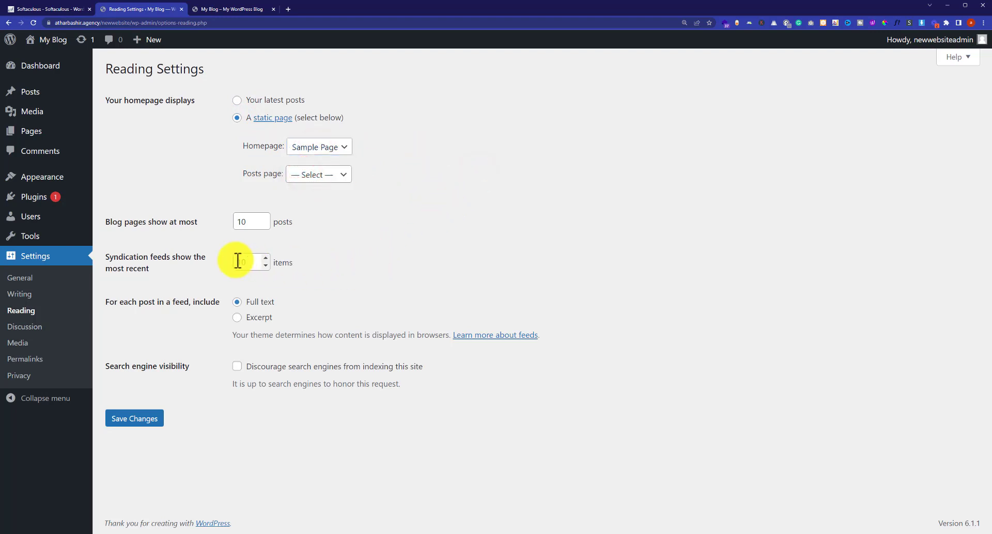
Show 12 posts per blog page and limit feeds to excerpts
drag(113, 223, 196, 226)
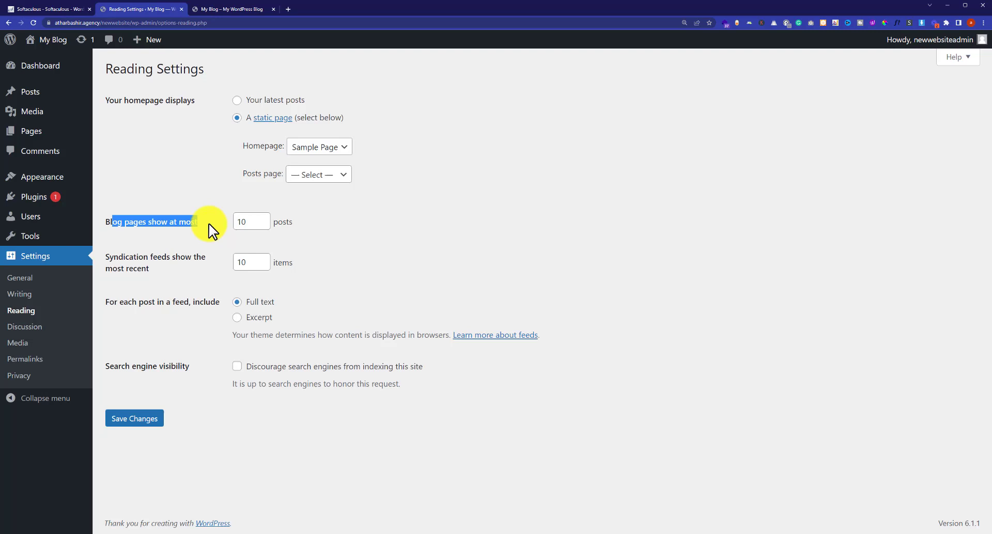
click(398, 230)
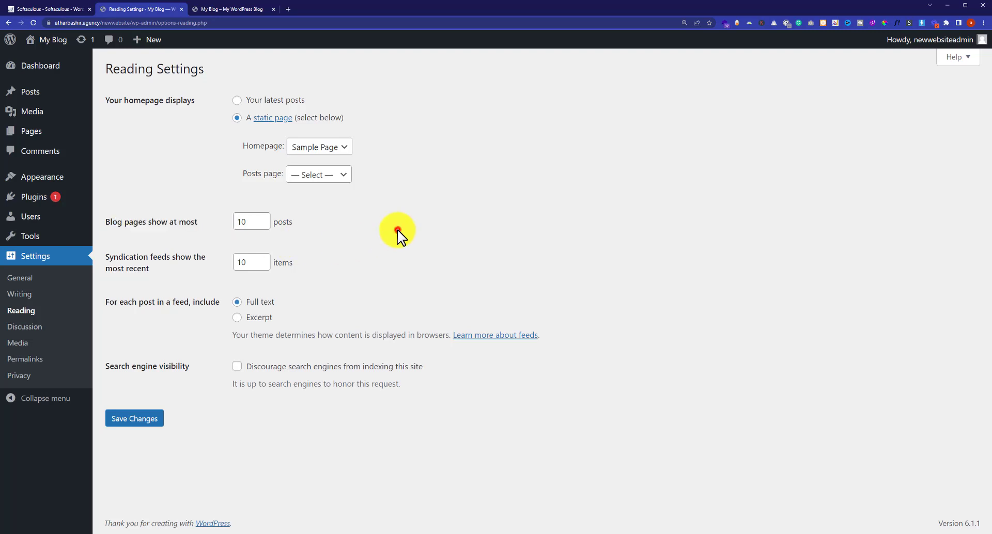
double_click(243, 222)
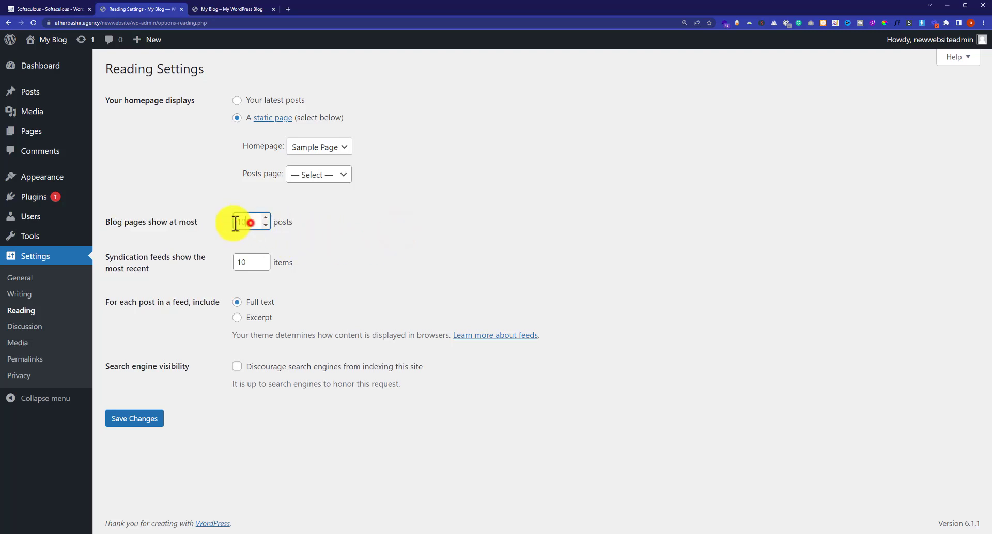
click(268, 219)
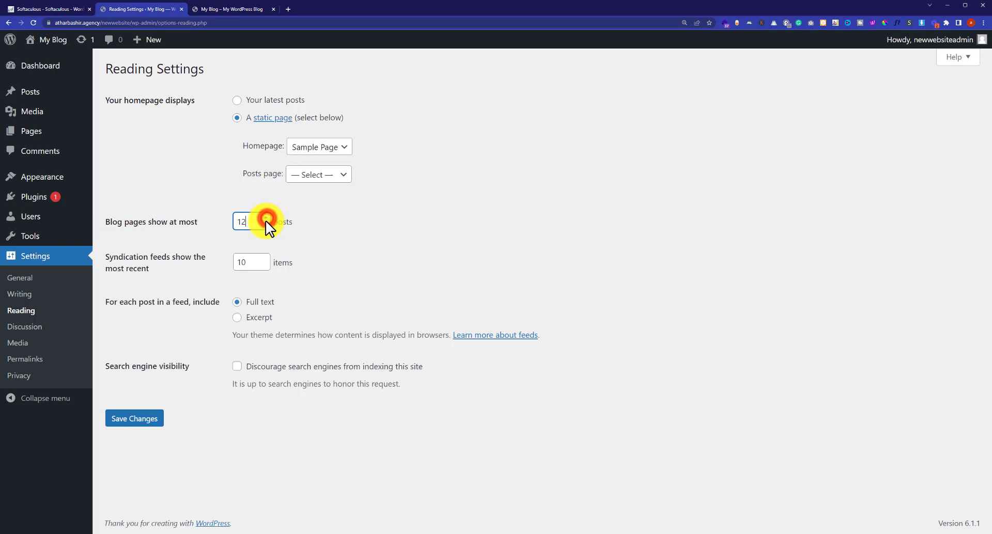
click(358, 223)
key(Down)
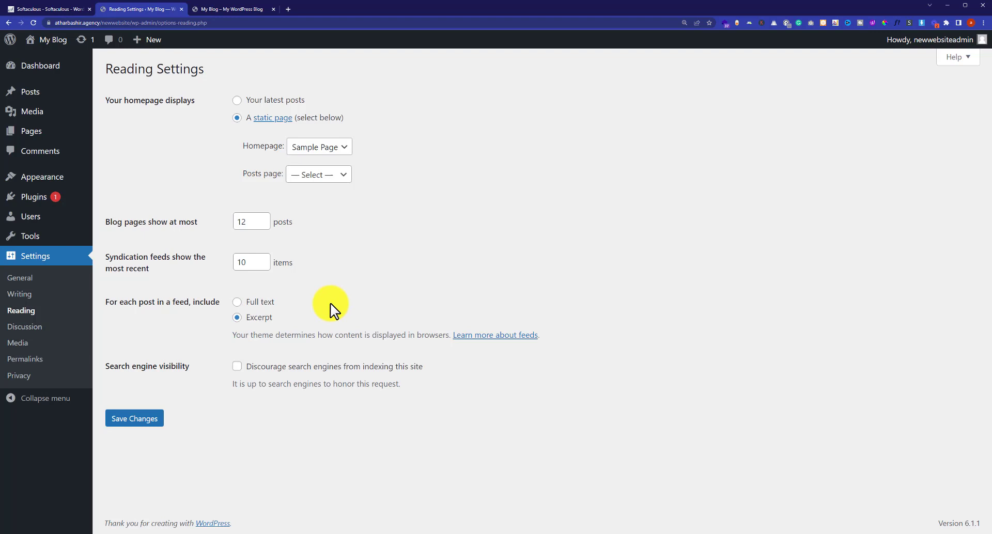
click(24, 359)
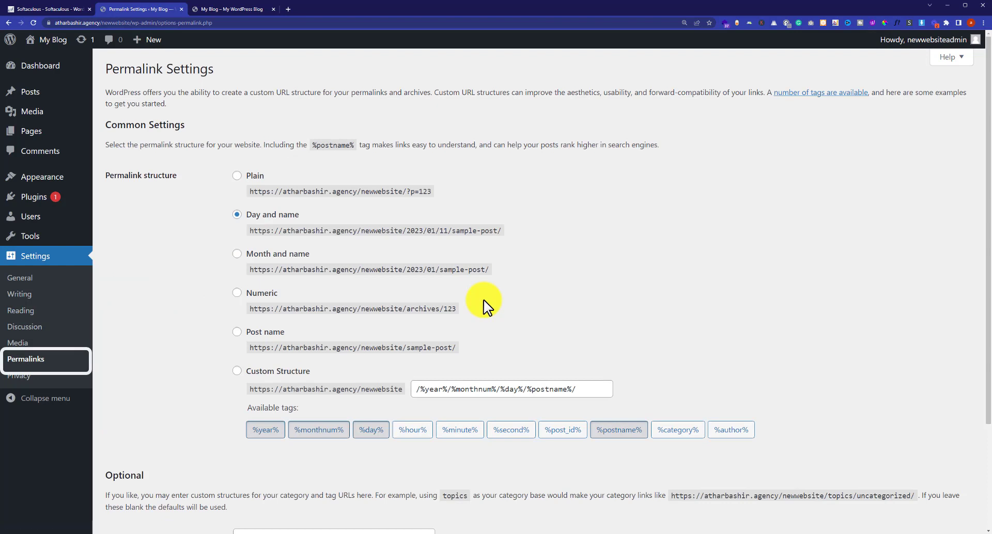
Change the permalink structure from Day and name to Post name (/%postname%/) and save
click(236, 333)
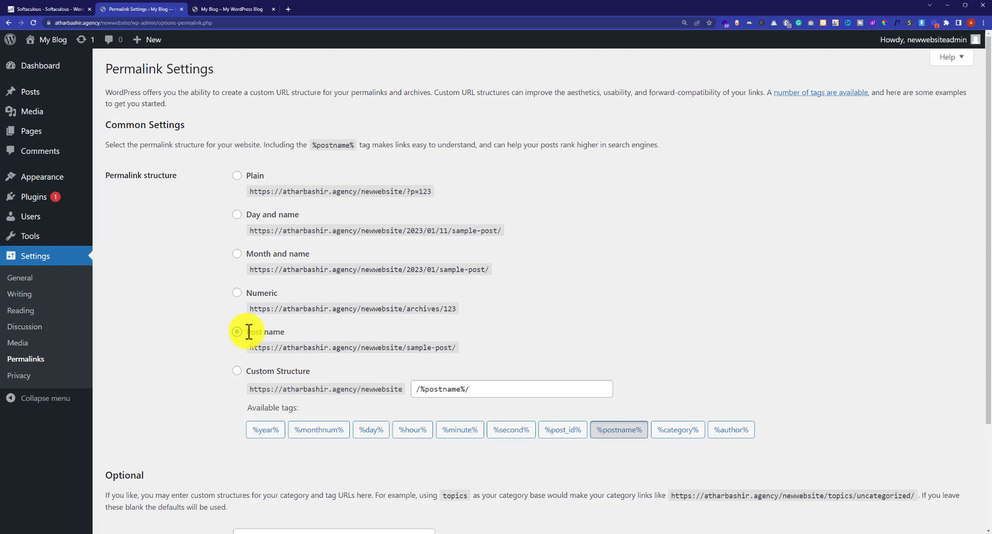
scroll(492, 314, down, 3)
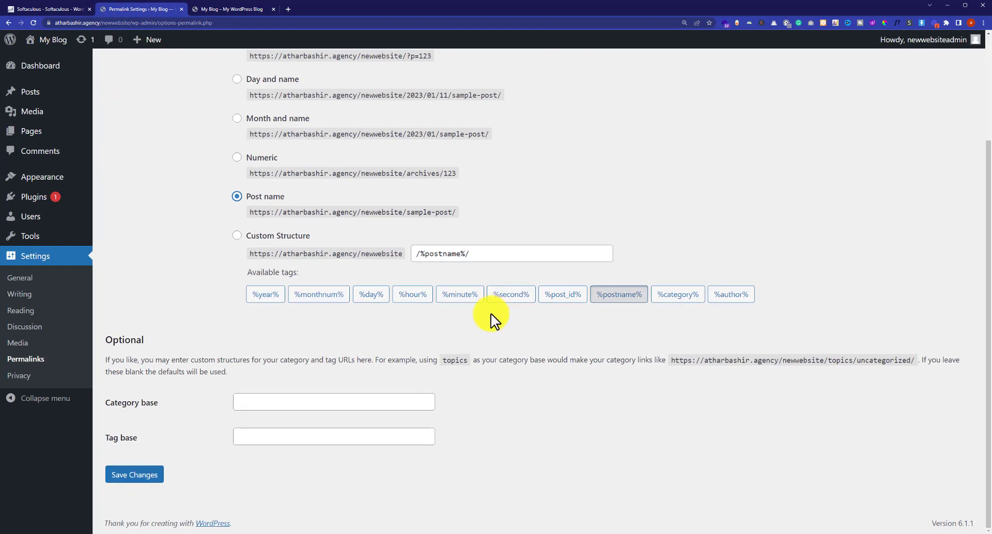
click(137, 481)
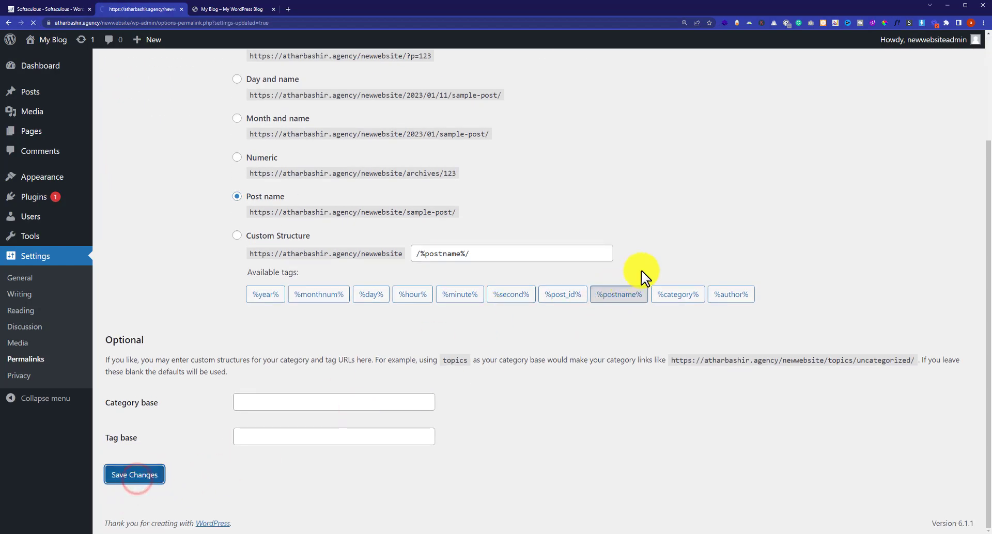